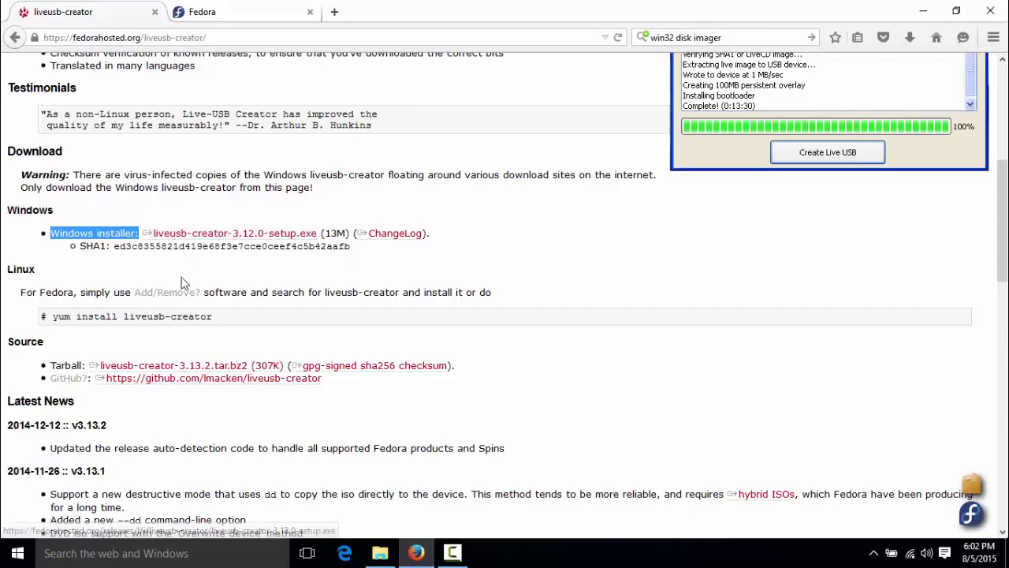
Step: Open the Workstation page on the getfedora.org site and minimize the browser
scroll(181, 282, up, 5)
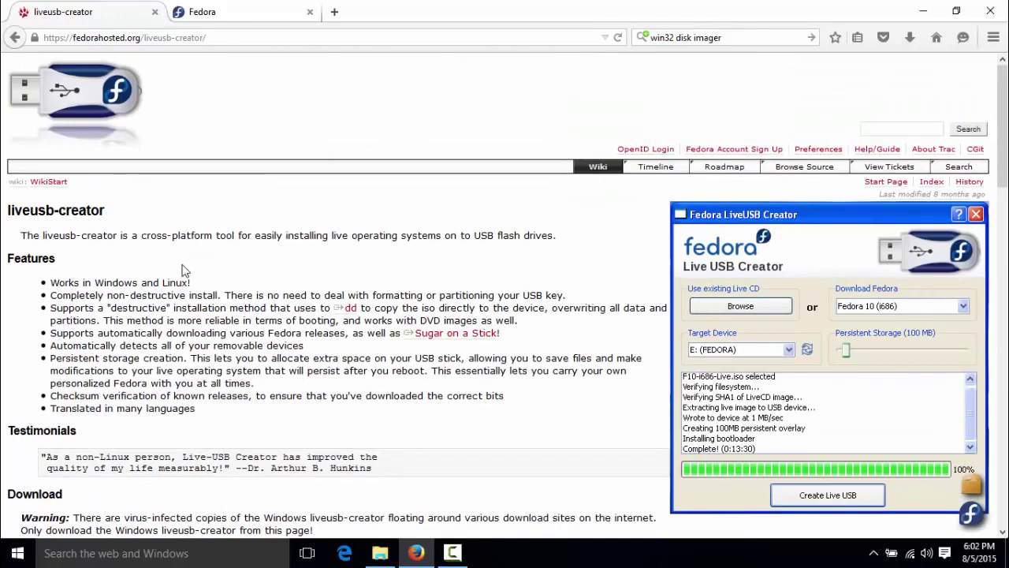
click(218, 22)
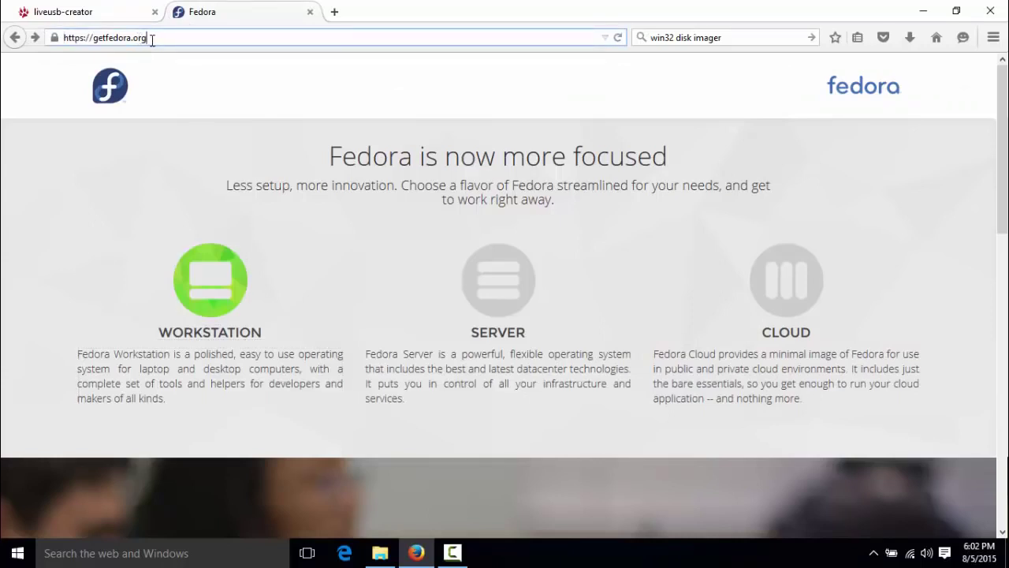
drag(153, 37, 40, 44)
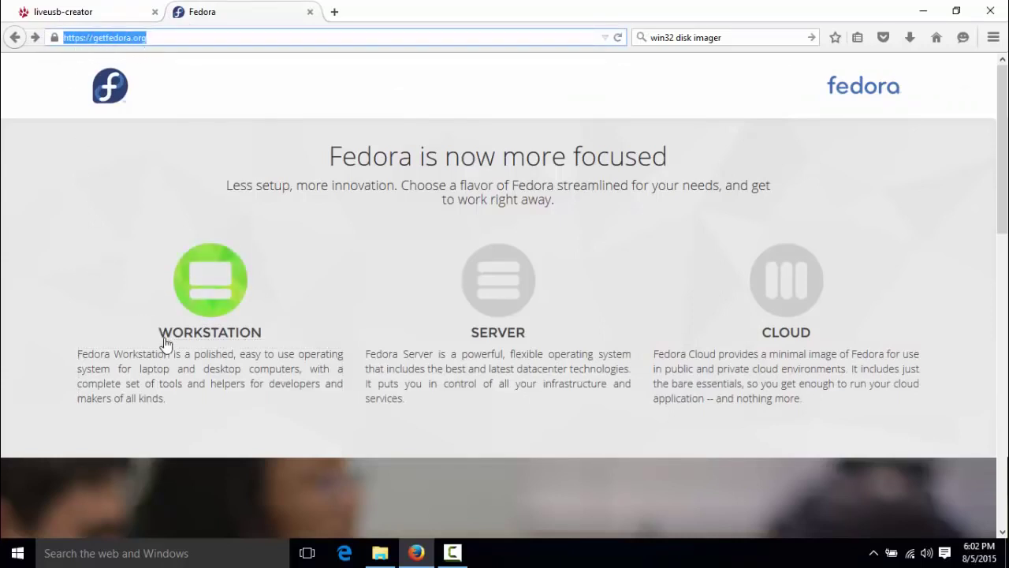
click(212, 335)
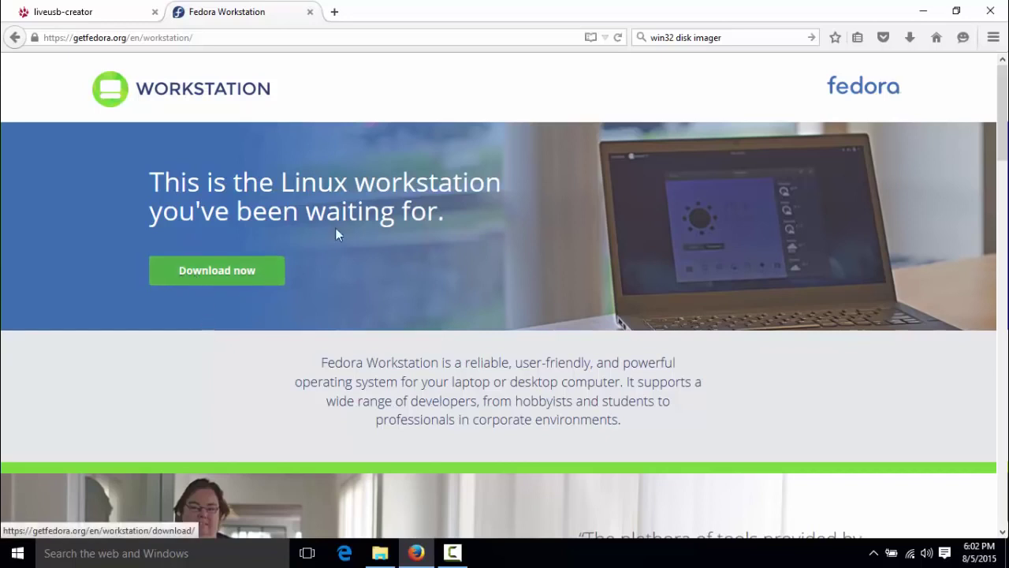
click(923, 14)
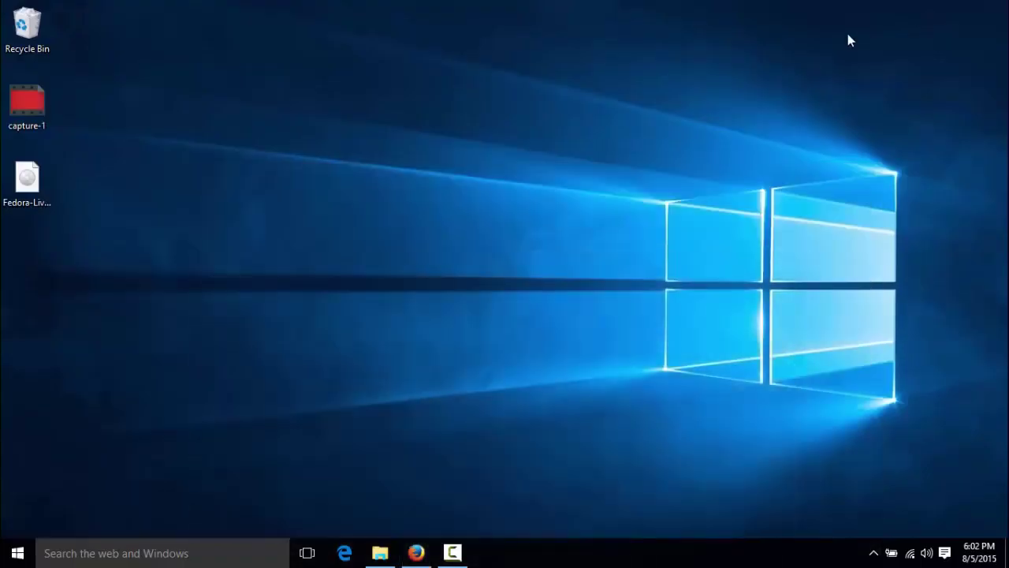
Step: Search the system for "live" and run LiveUSB Creator as administrator
click(19, 553)
text(li)
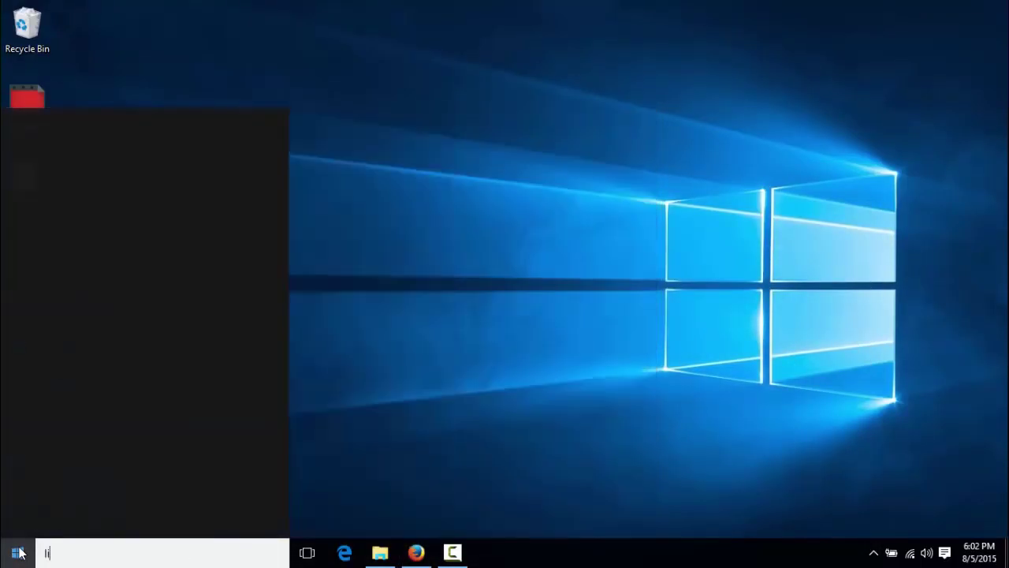
text(ve)
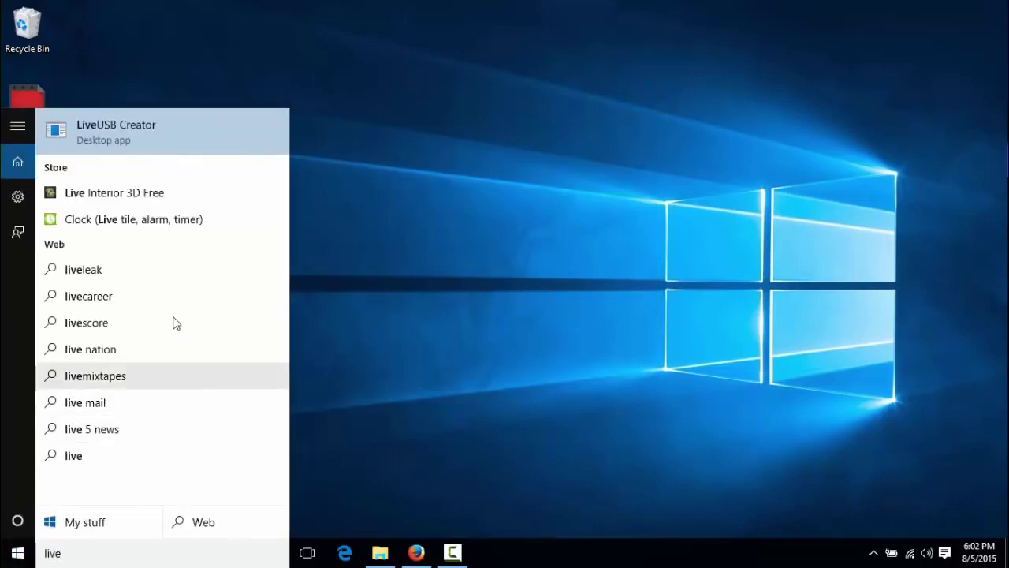
right_click(150, 142)
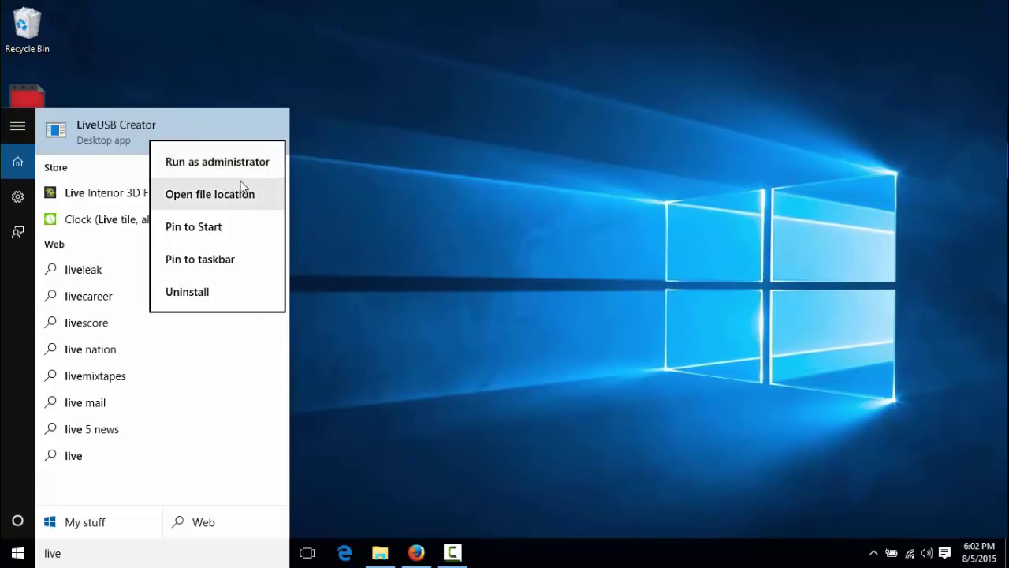
click(204, 164)
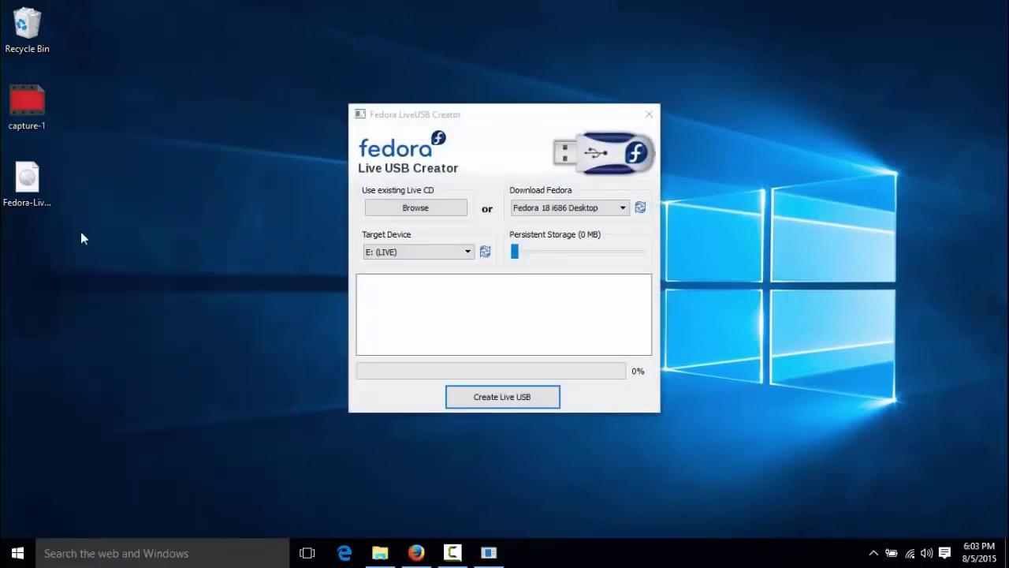
Step: Select the Fedora-Live-Workstation-x86_64-22-3 ISO from the Desktop as the source and check the LIVE (E:) drive in File Explorer
click(398, 210)
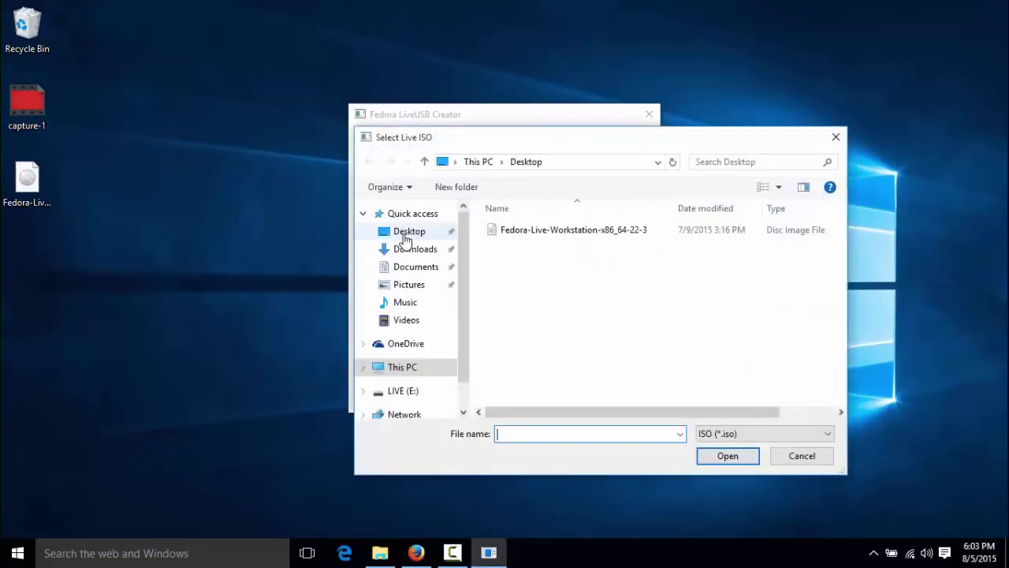
double_click(529, 232)
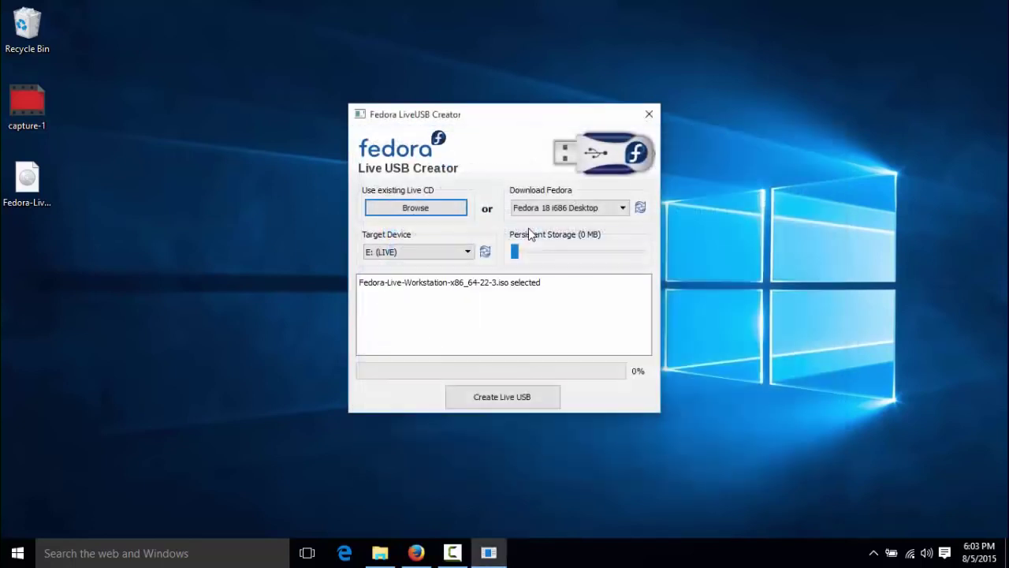
click(380, 552)
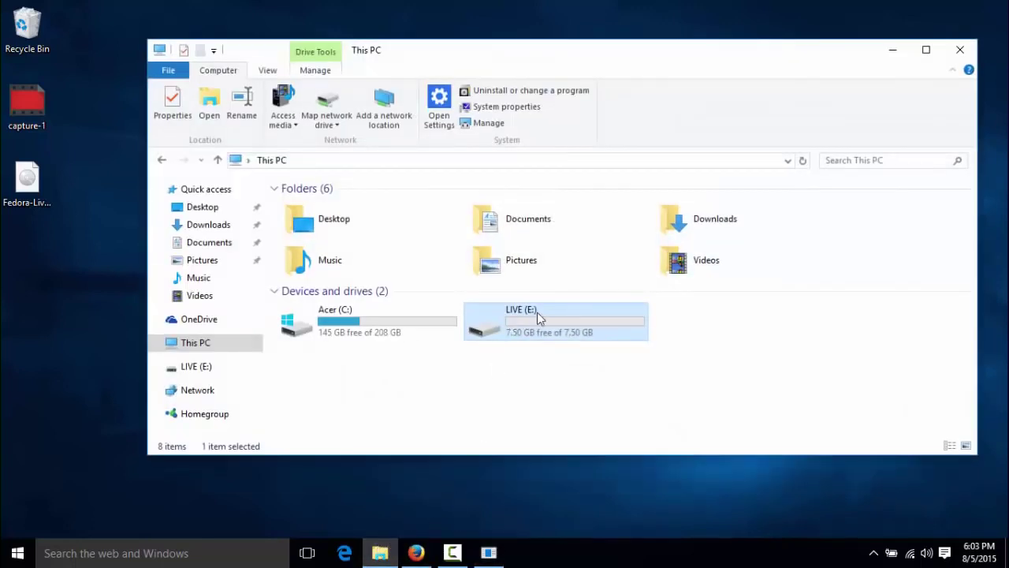
click(891, 52)
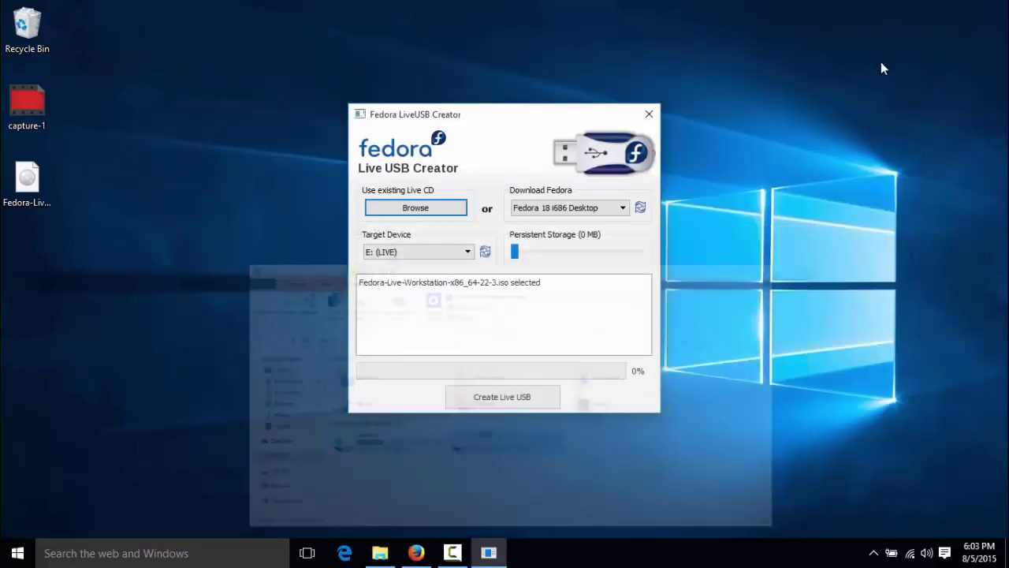
Step: Create the live USB on the E: (LIVE) target device and close the creator once the writing finishes
click(504, 397)
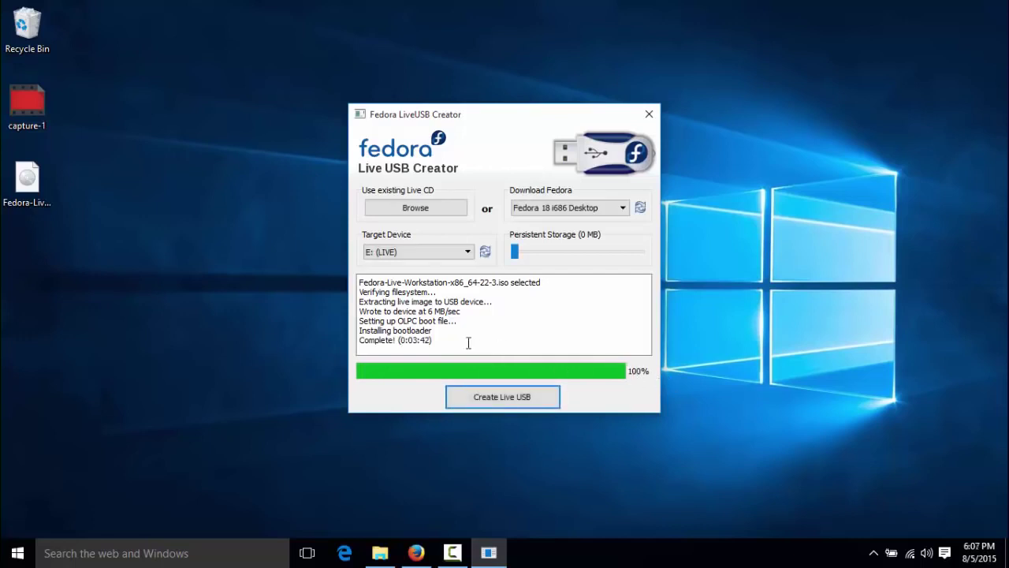
triple_click(361, 342)
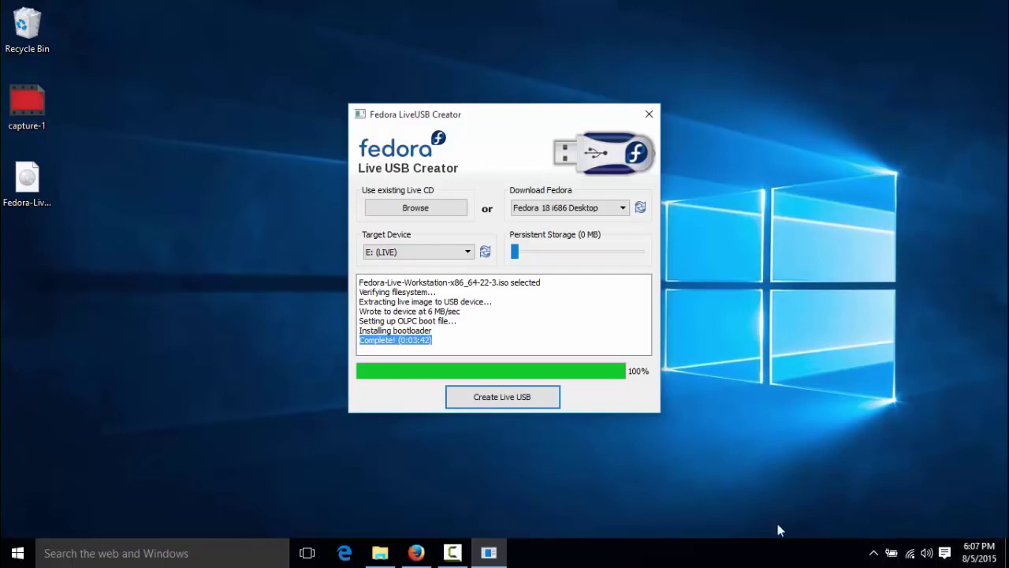
click(649, 116)
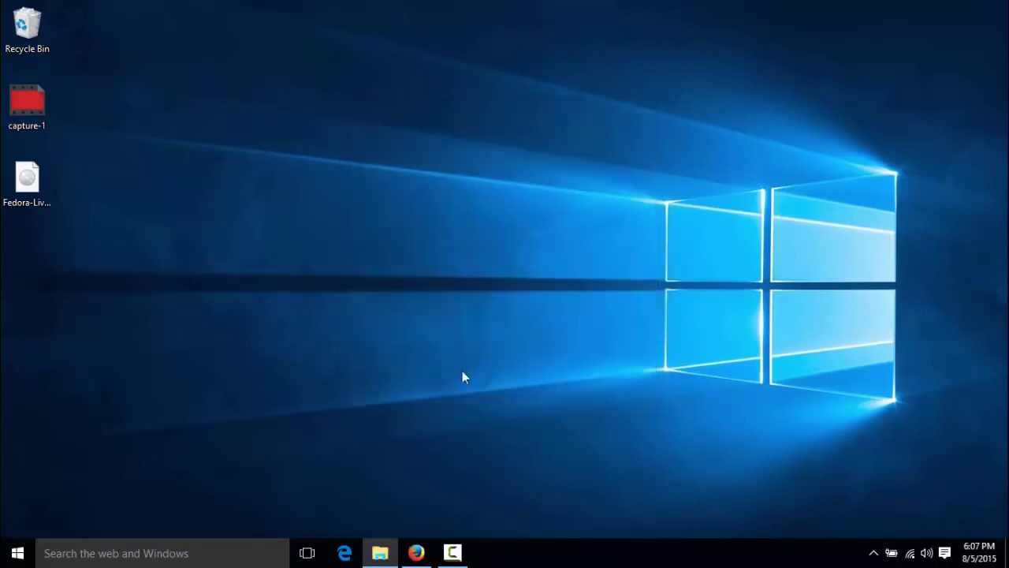
Step: Check the free space on Acer (C:) in File Explorer and open Disk Management beside the drive list
click(380, 552)
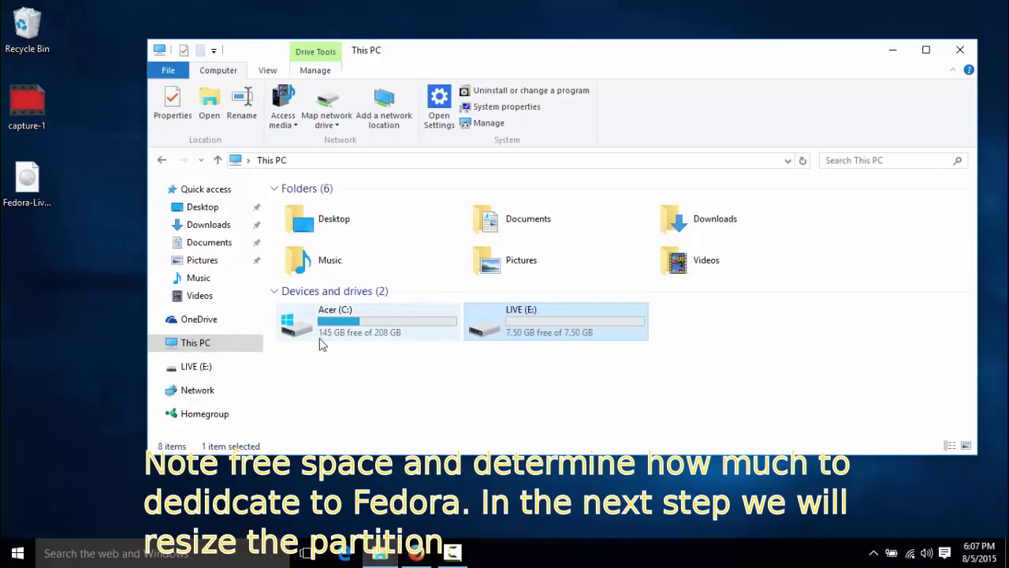
mouse_move(344, 346)
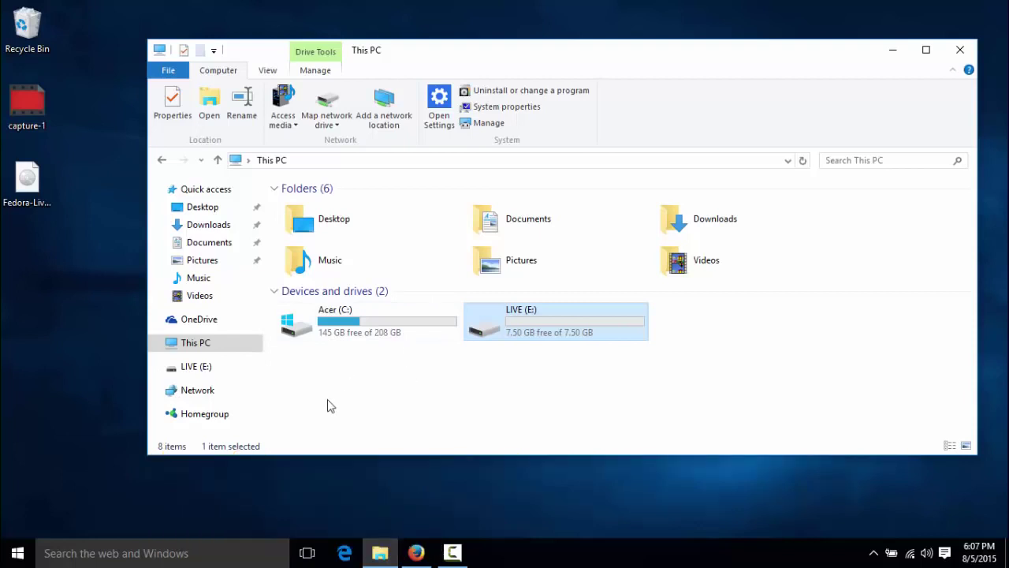
right_click(19, 558)
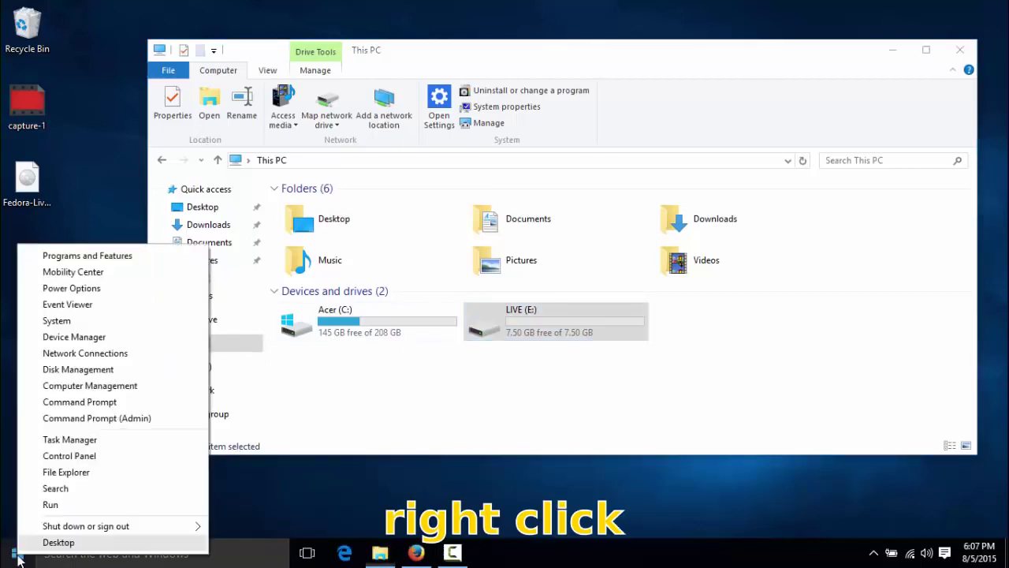
click(108, 368)
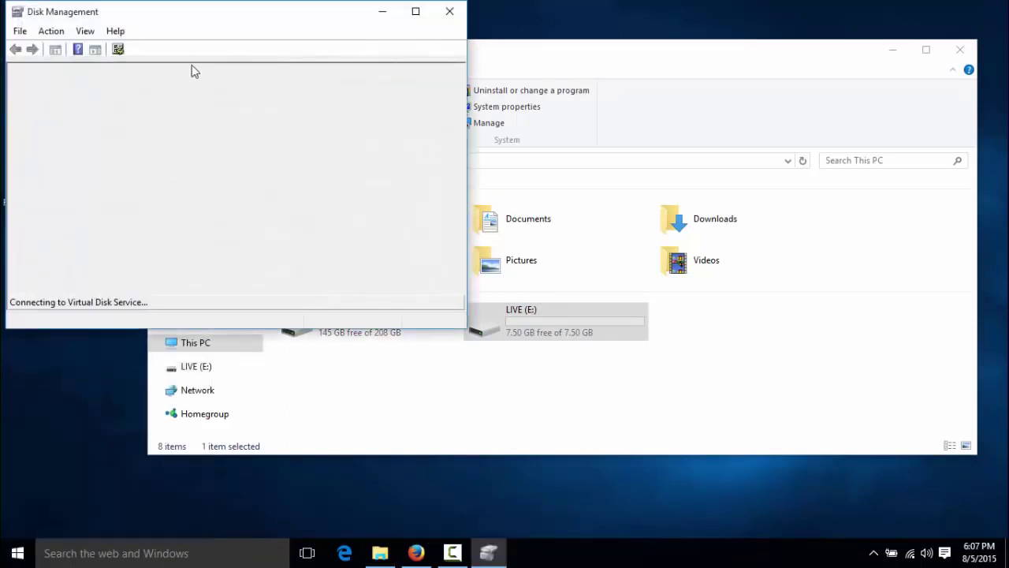
drag(291, 31, 793, 63)
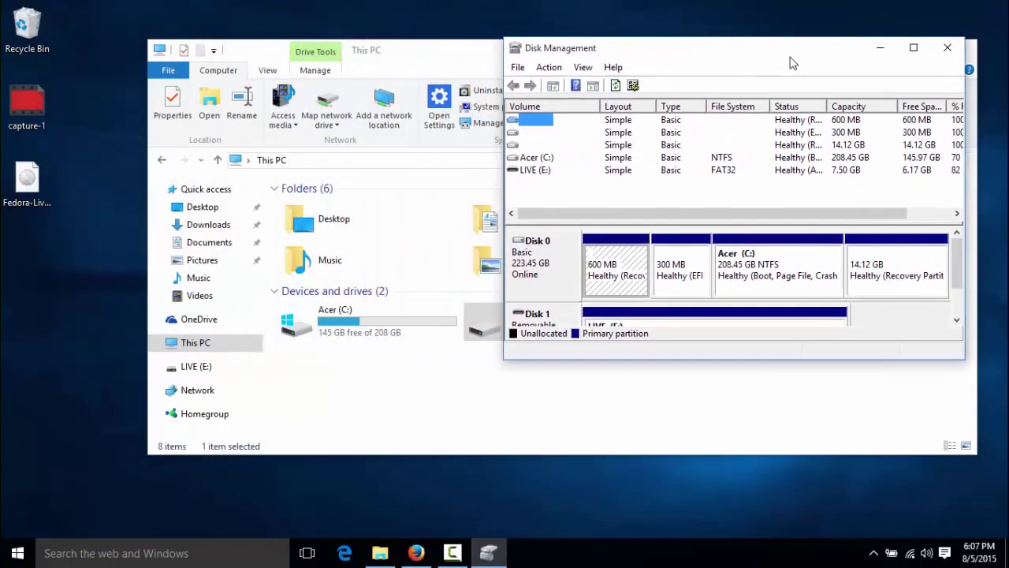
Step: Shrink the Acer (C:) volume on Disk 0 by 102400 MB
click(730, 288)
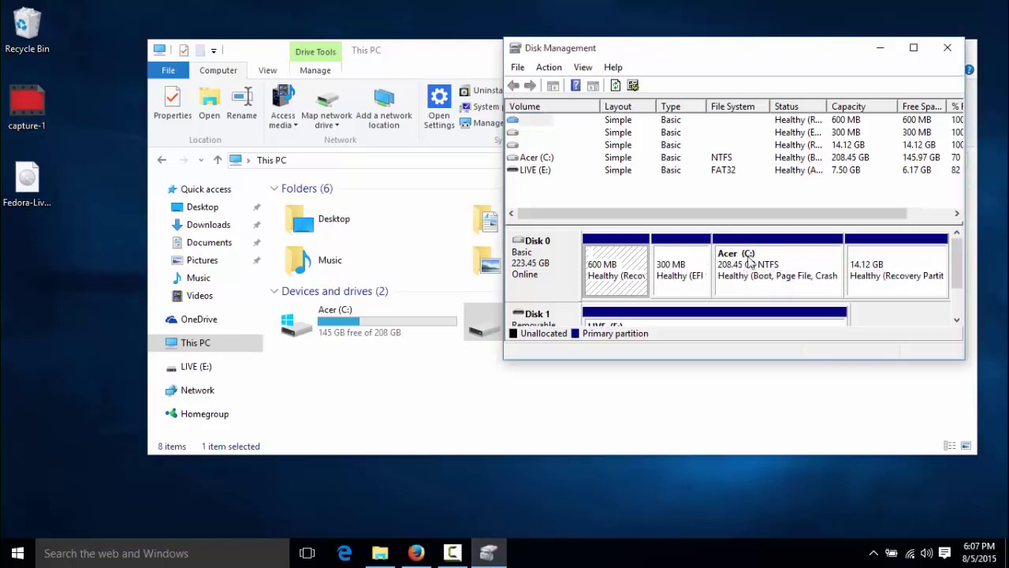
right_click(770, 260)
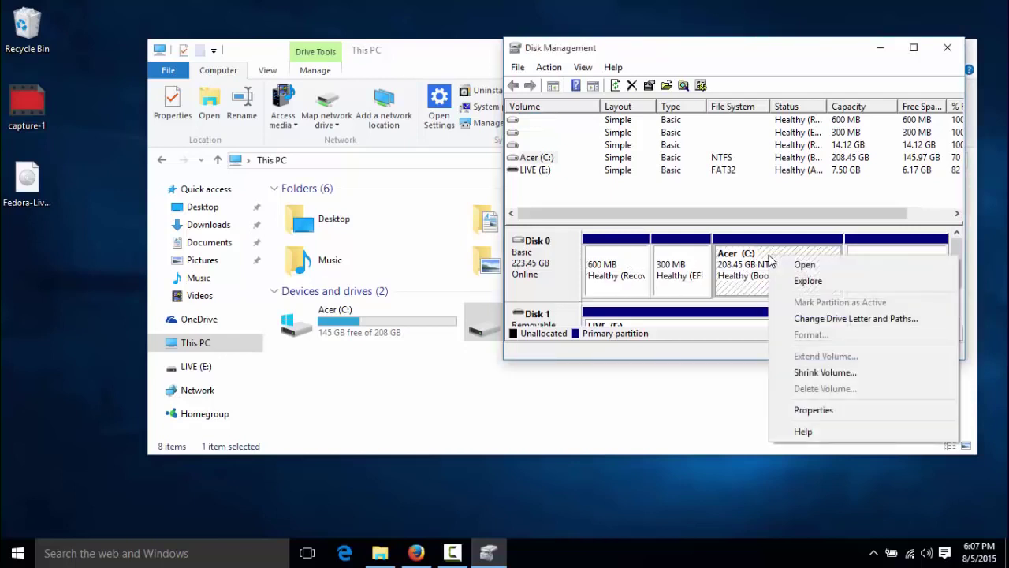
click(820, 374)
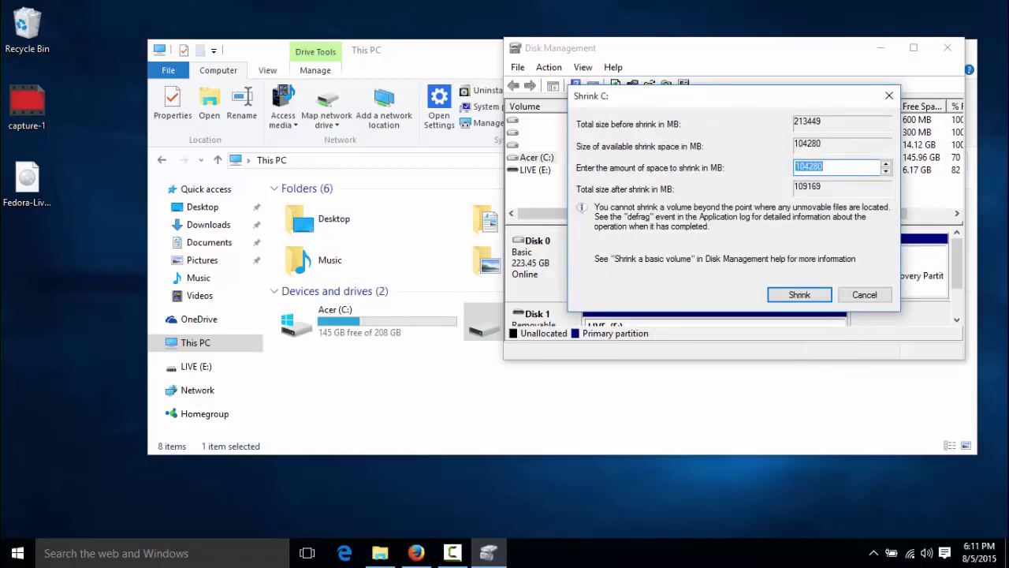
click(835, 163)
key(BackSpace)
key(BackSpace)
key(BackSpace)
key(BackSpace)
text(2400)
click(795, 298)
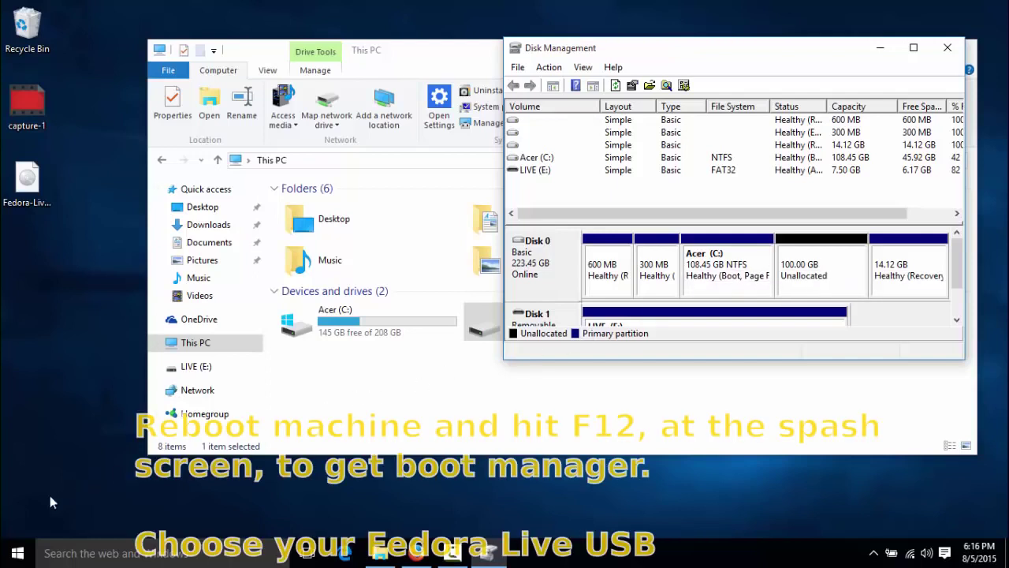
Step: Restart the computer and boot it from the Fedora live USB
right_click(17, 554)
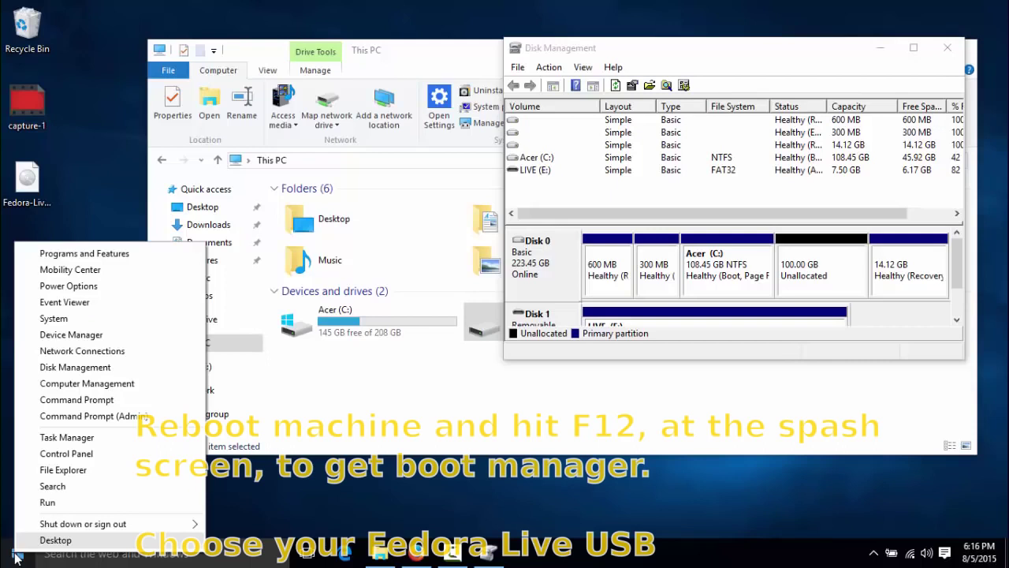
mouse_move(52, 526)
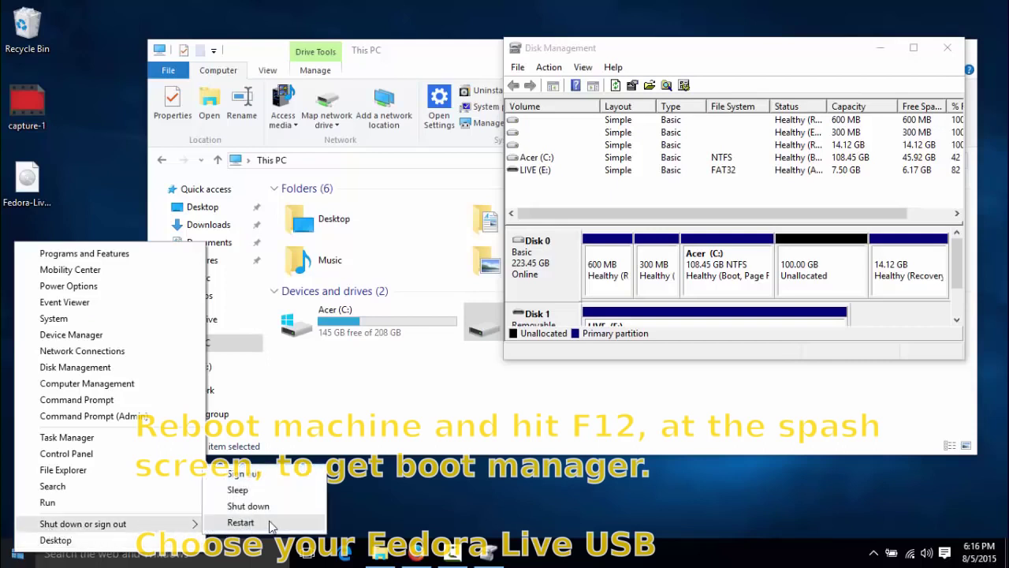
click(562, 481)
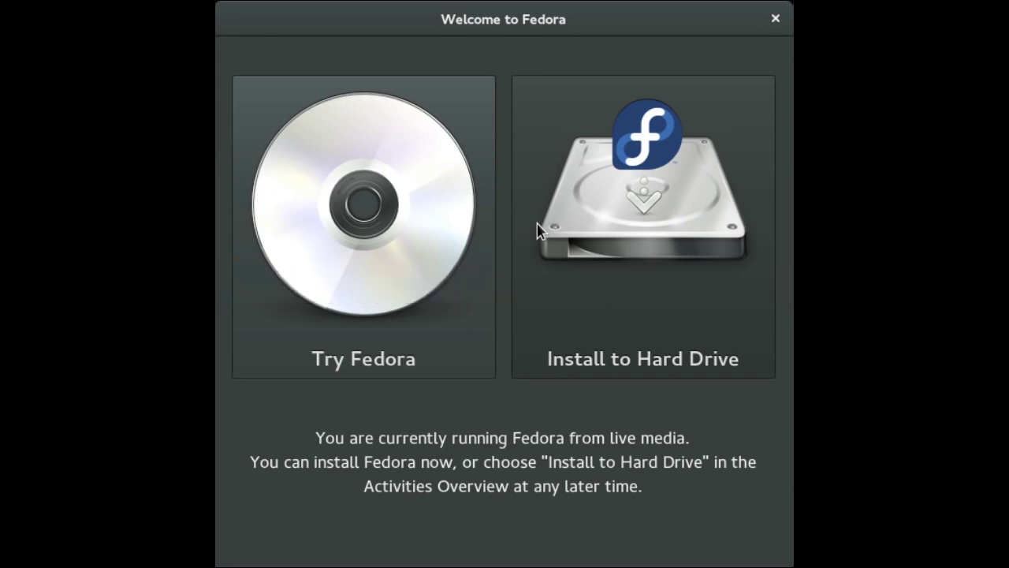
Step: Start installing Fedora to the hard drive and open the network and host name settings from the installation summary
click(537, 229)
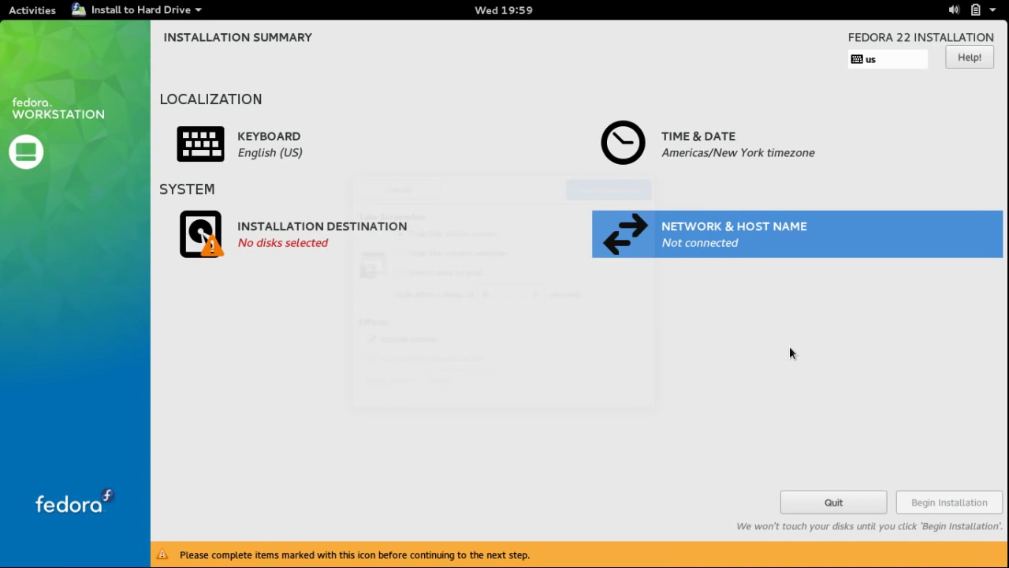
click(709, 233)
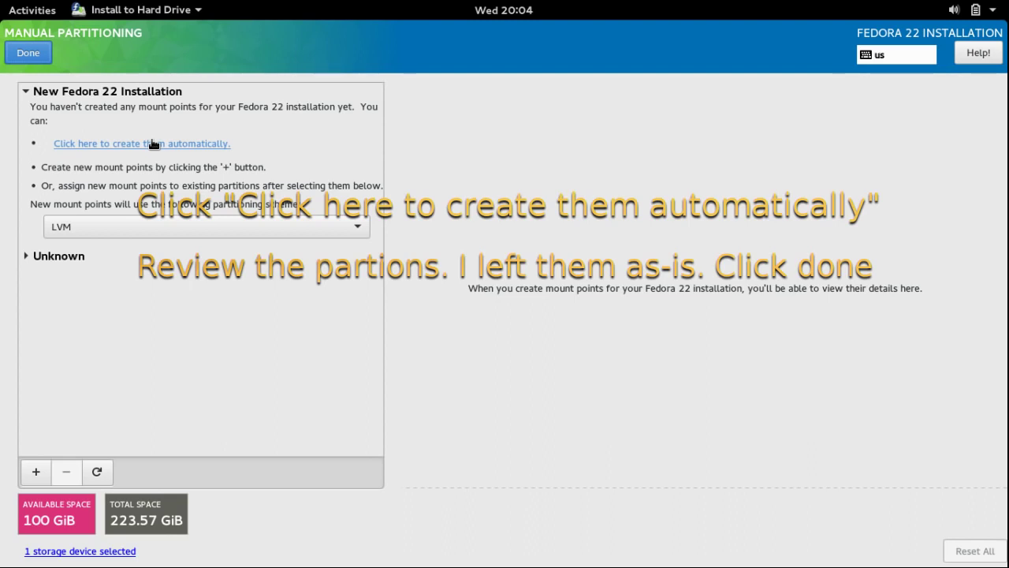
Step: Create the Fedora mount points automatically with the LVM scheme and open the root password settings during installation
click(154, 145)
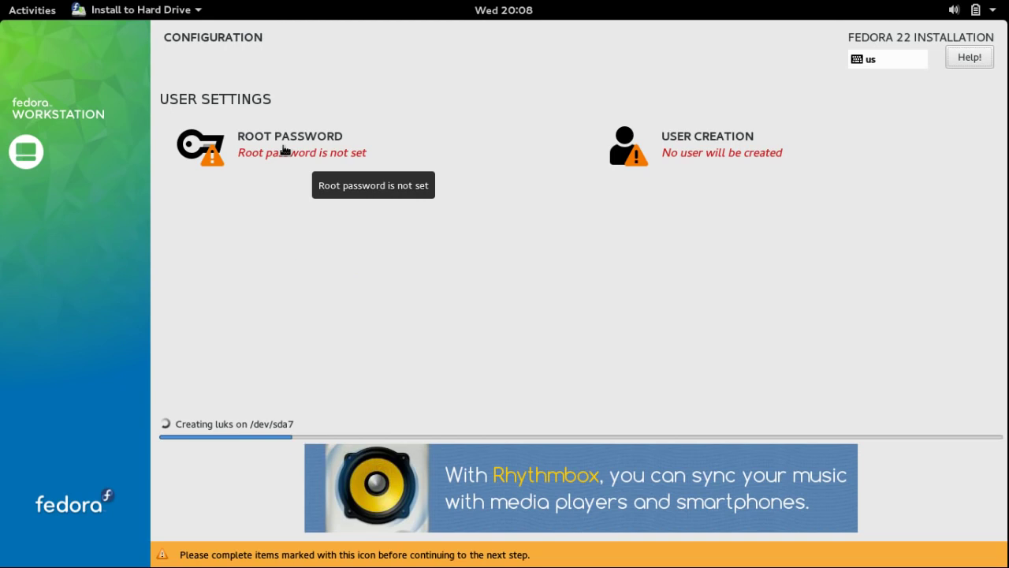
click(284, 150)
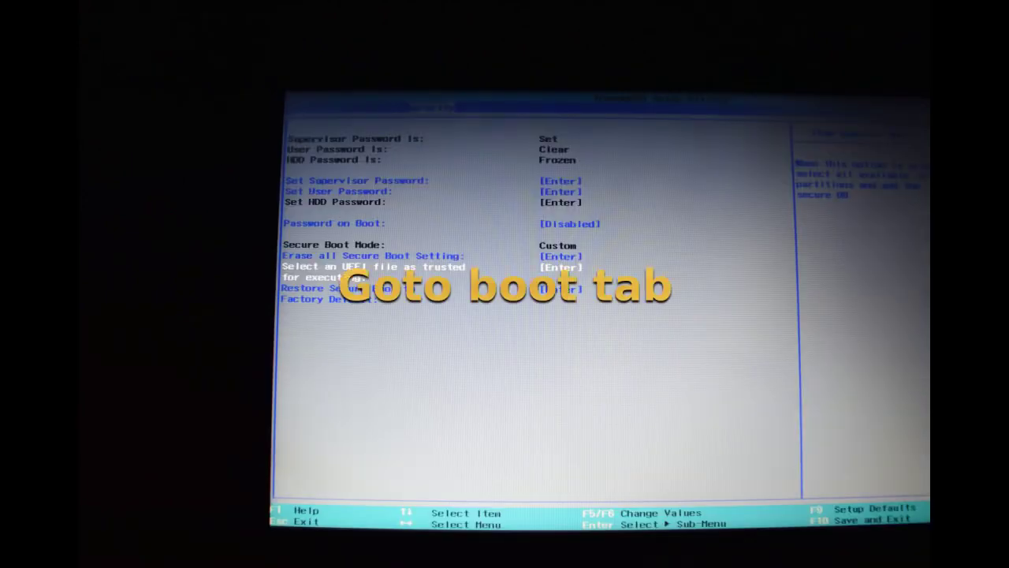
Step: Go to the Boot section of the firmware setup
key(Right)
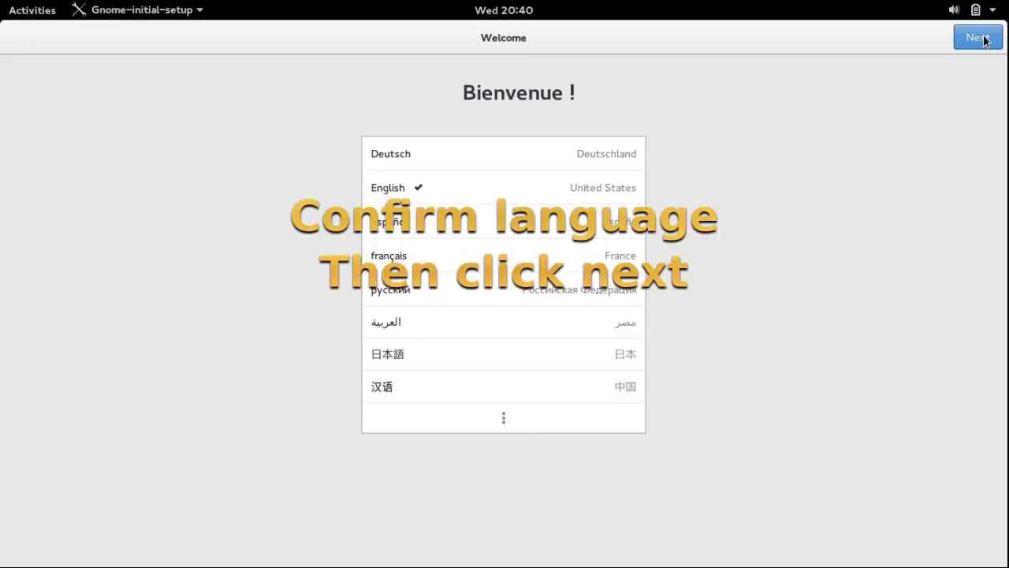
Step: Accept English and the English (US) keyboard layout in the initial setup, and skip connecting online accounts
click(985, 41)
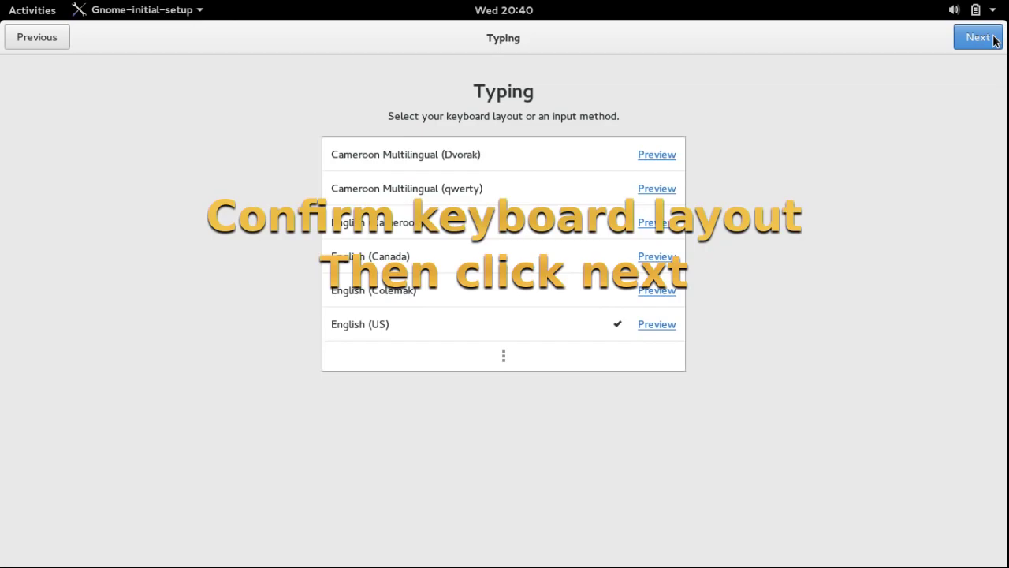
click(995, 41)
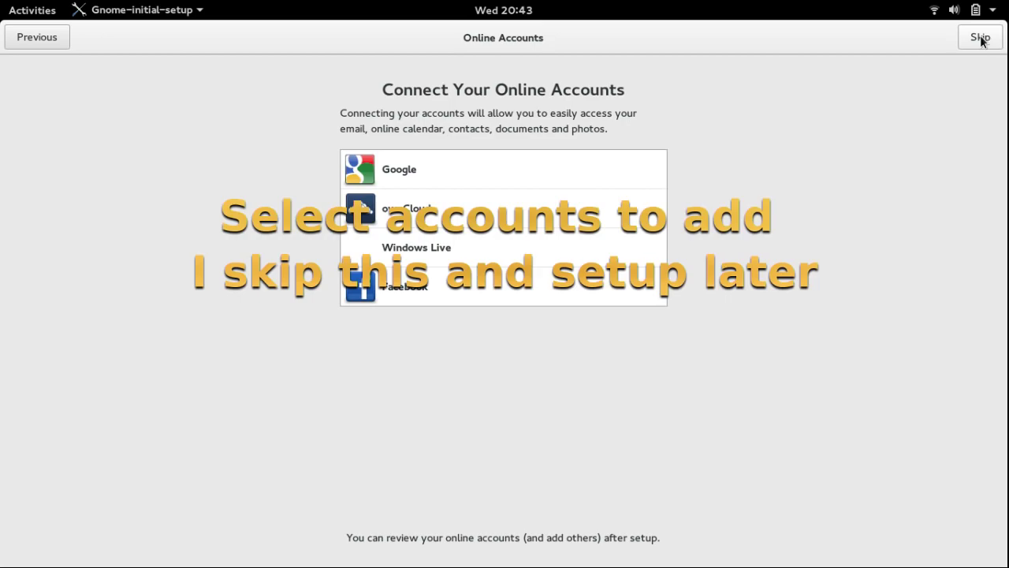
click(980, 38)
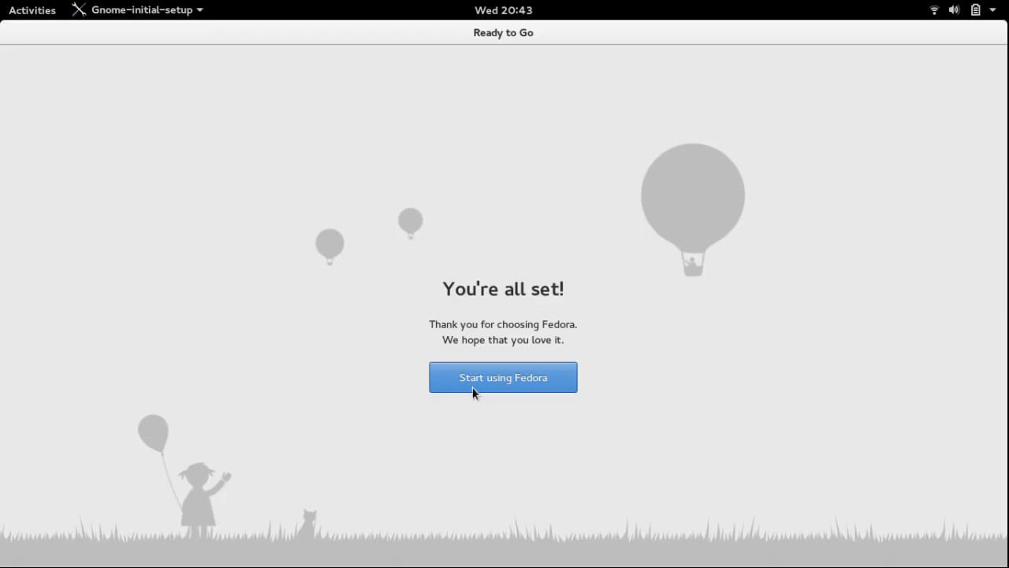